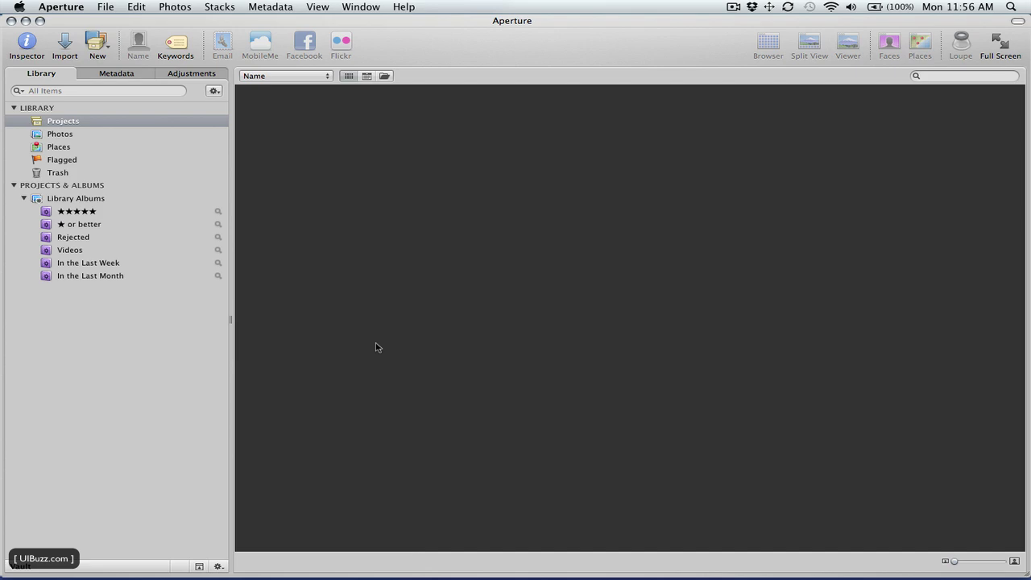
Look over the File menu's import options, then open the import browser on the EOS_DIGITAL card
left_click(105, 6)
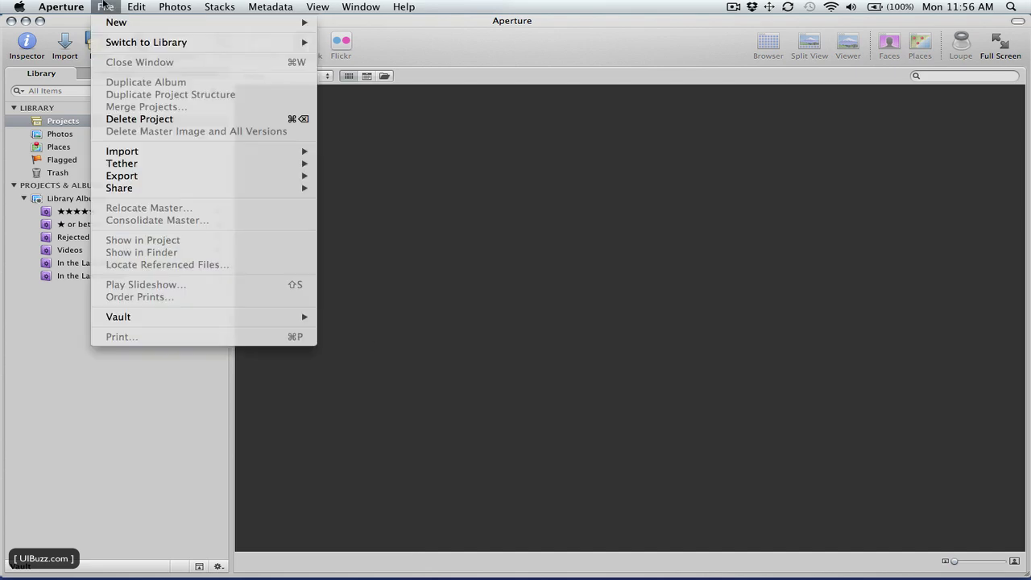
mouse_move(226, 151)
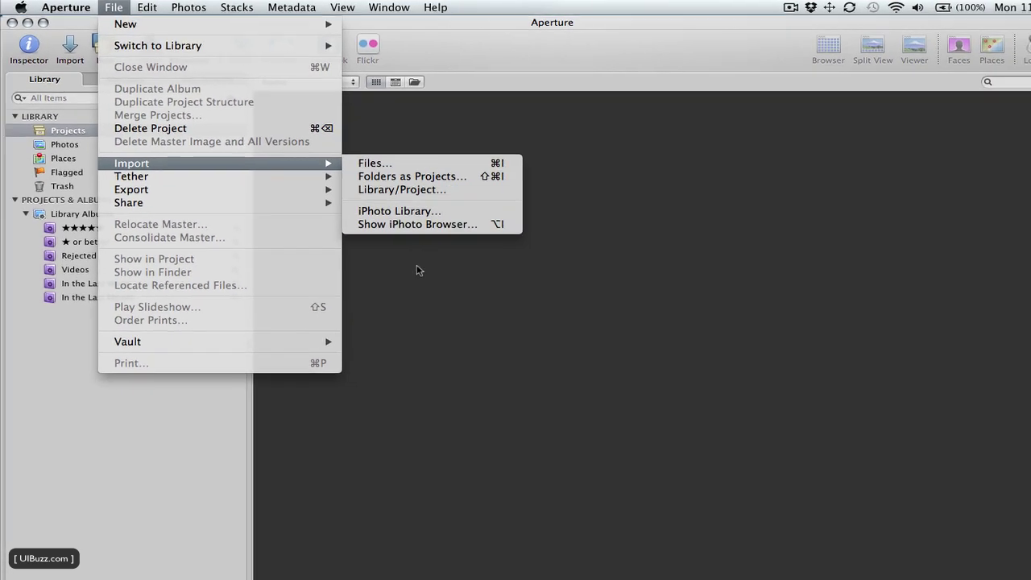
left_click(391, 275)
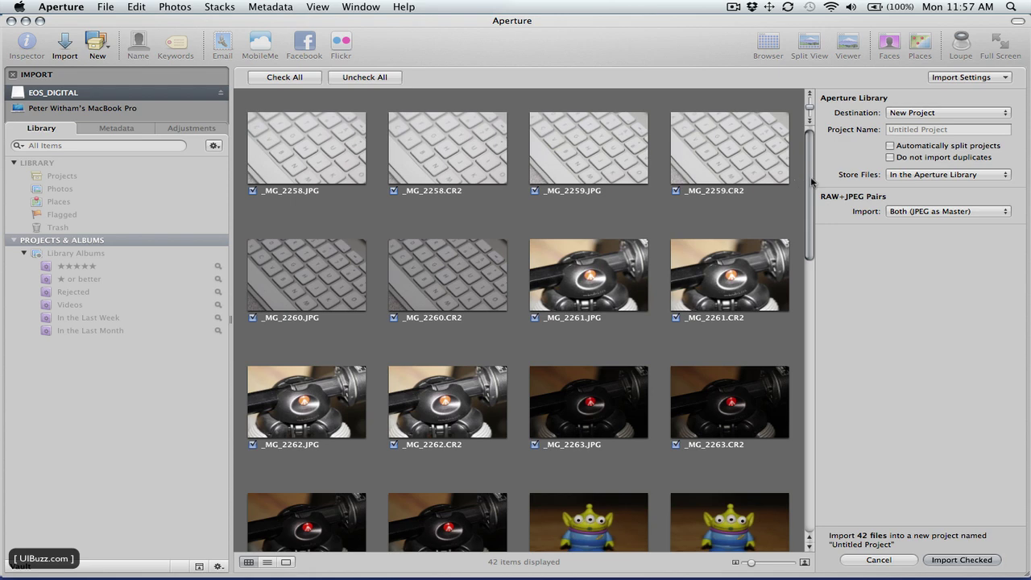
Keep New Project as the import destination and name the project 'Test files'
mouse_move(810, 184)
left_mouse_down()
mouse_move(820, 499)
mouse_move(821, 273)
mouse_move(800, 166)
left_mouse_up()
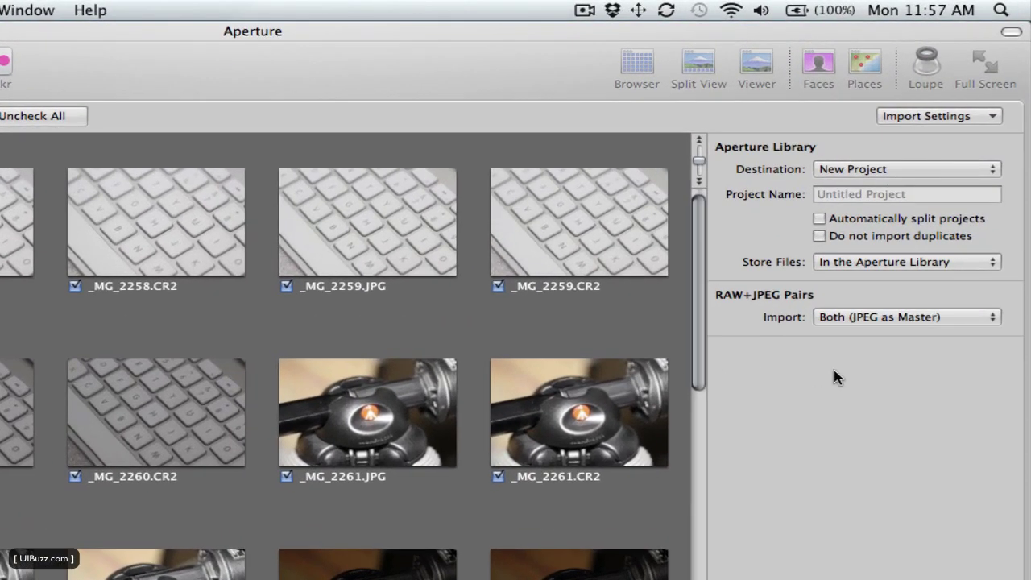
left_click(827, 172)
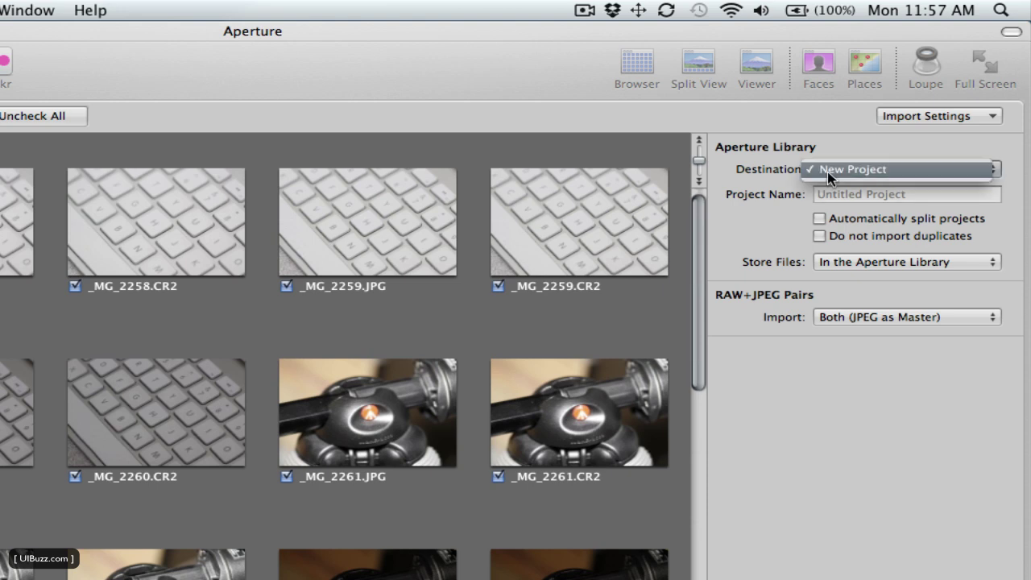
left_click(750, 179)
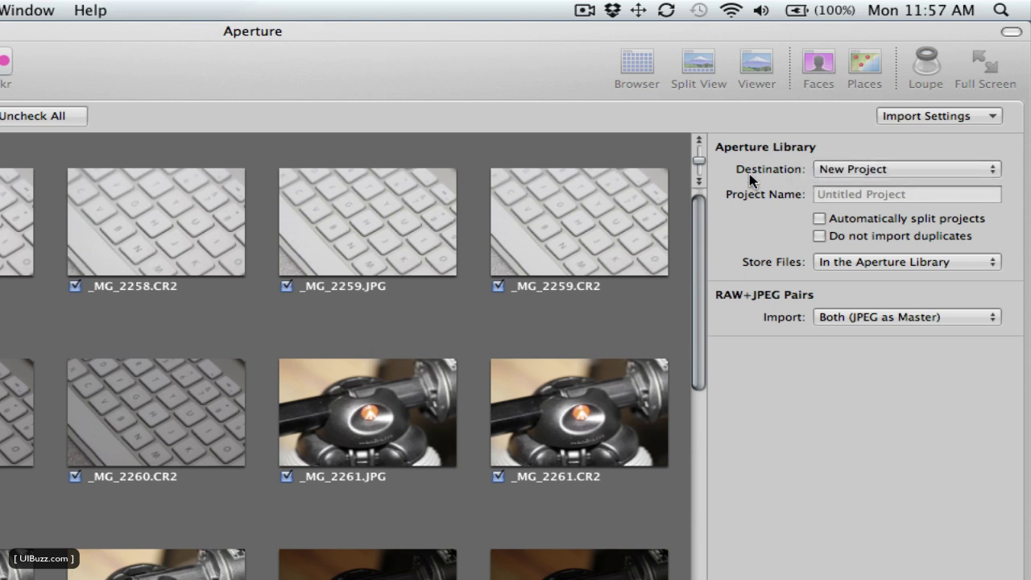
left_click(857, 195)
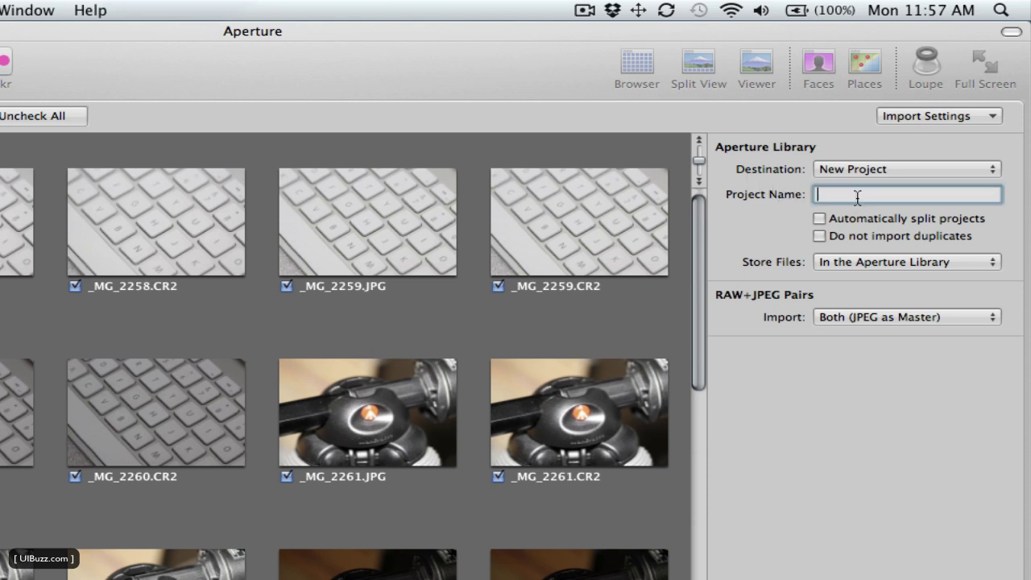
type("Test files")
Set the Store Files option to Choose... to bring up the folder chooser
left_click(850, 260)
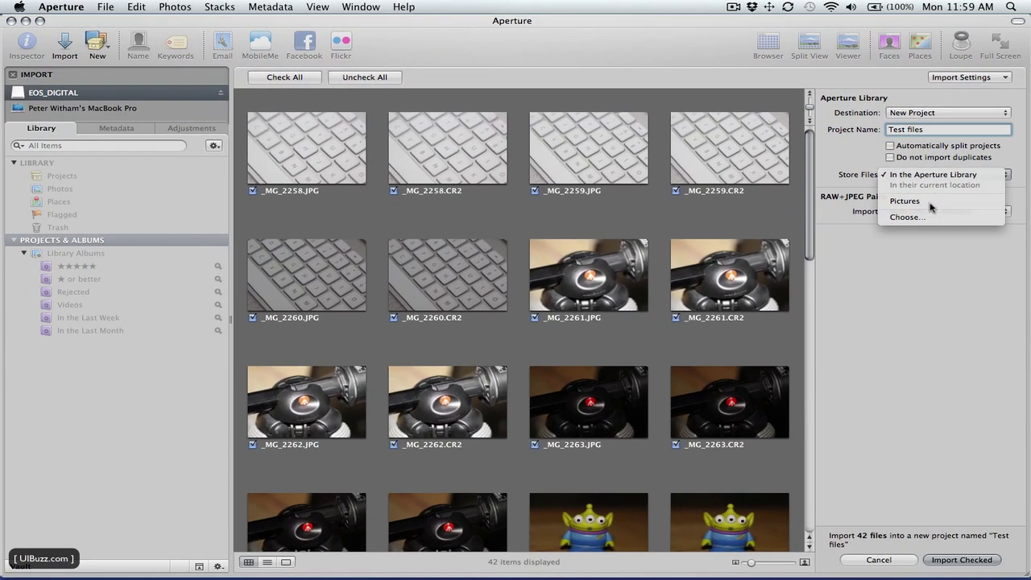
left_click(904, 217)
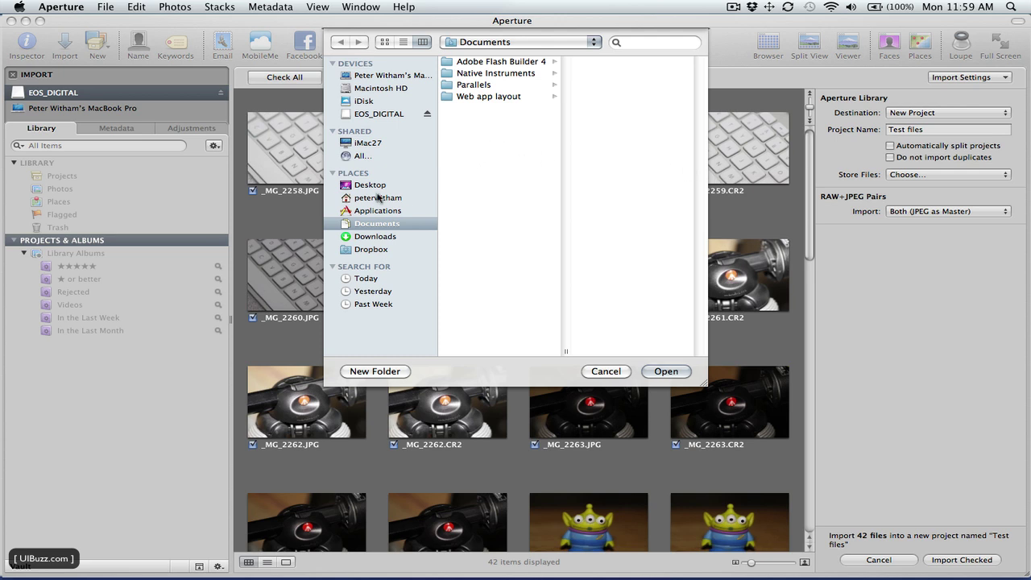
Create an 'aperture photos' folder on the Desktop and select it as the storage location
left_click(375, 186)
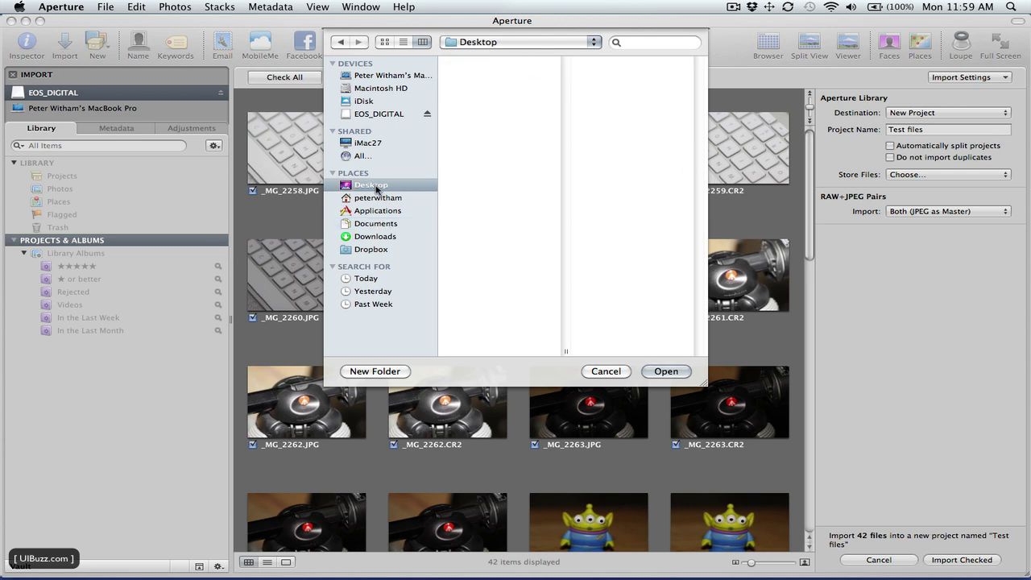
left_click(392, 370)
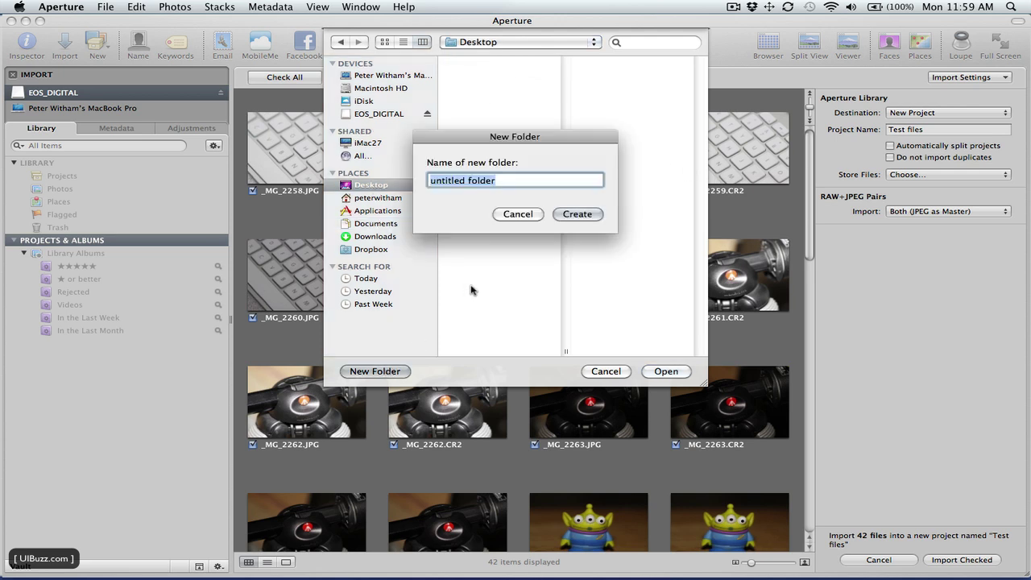
type("aperture photos")
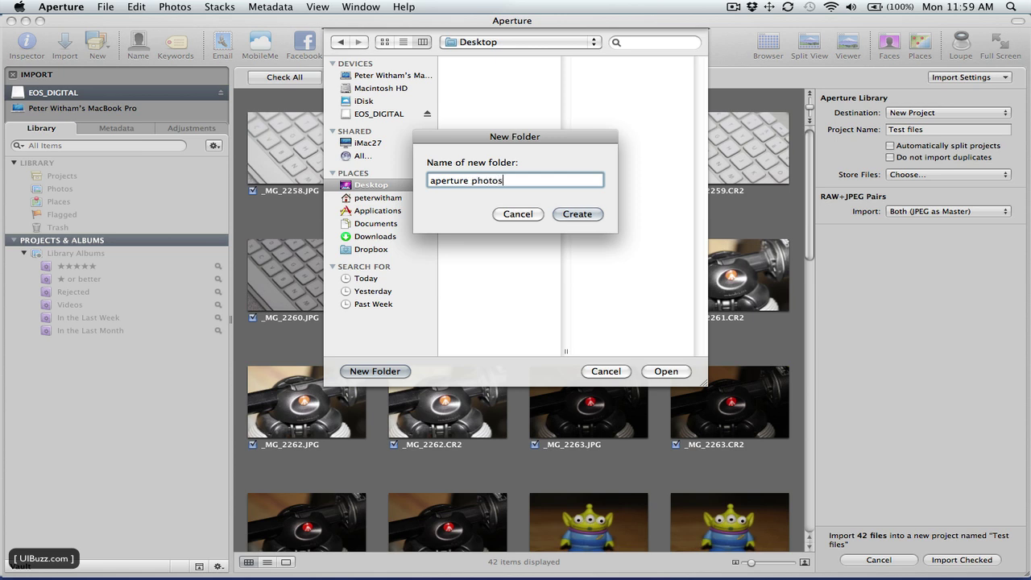
key("Return")
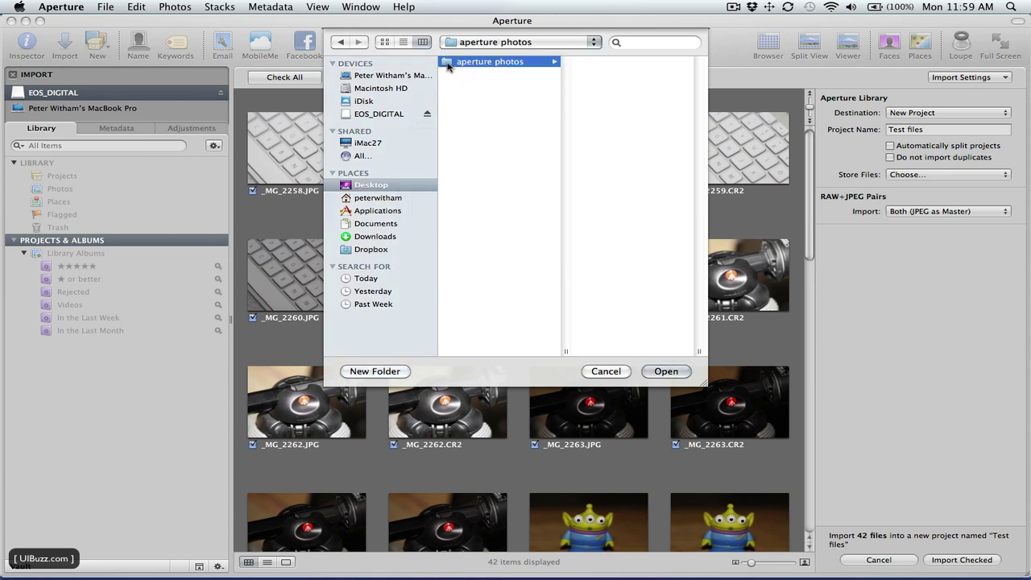
key("F11")
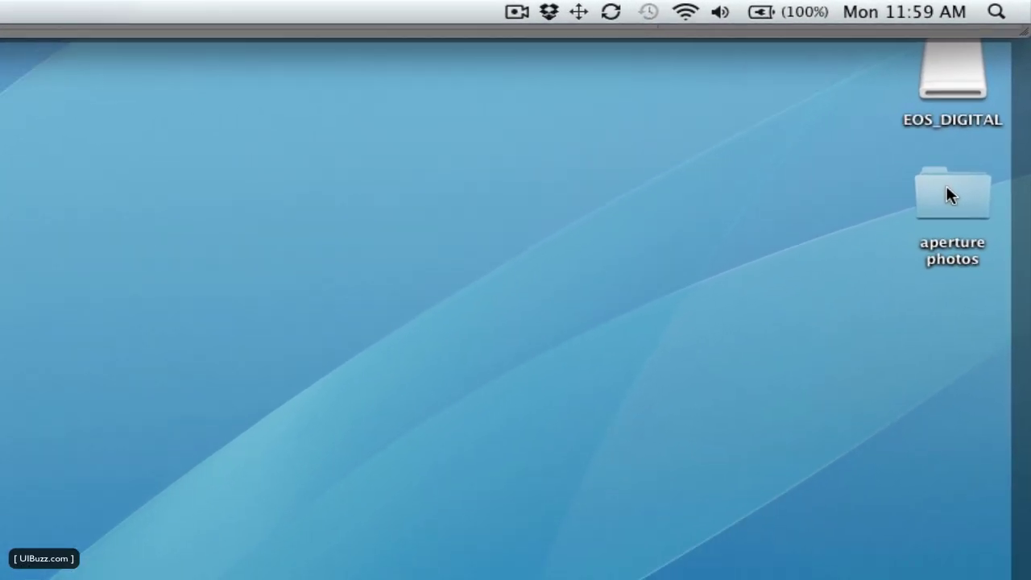
key("F11")
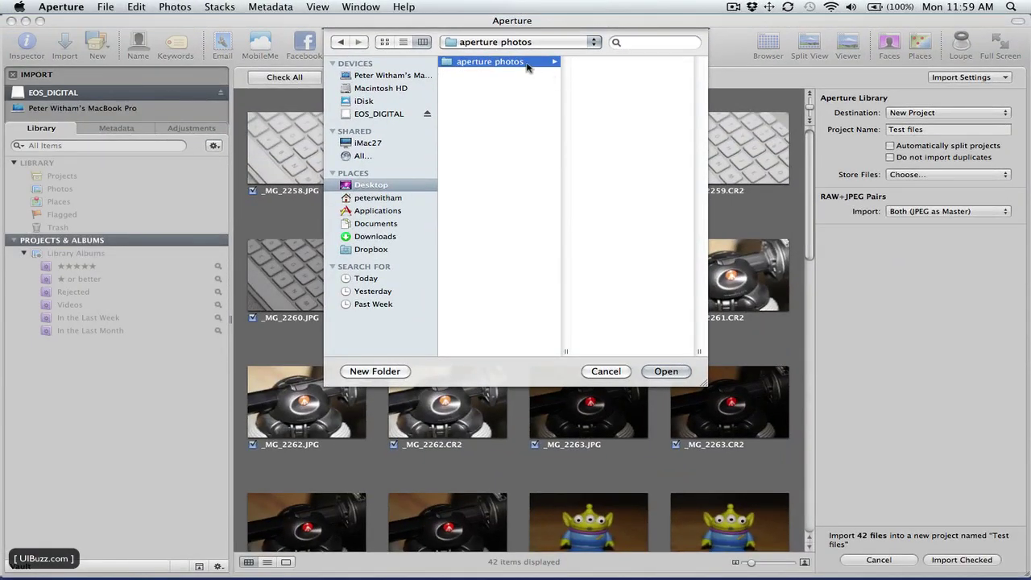
left_click(666, 371)
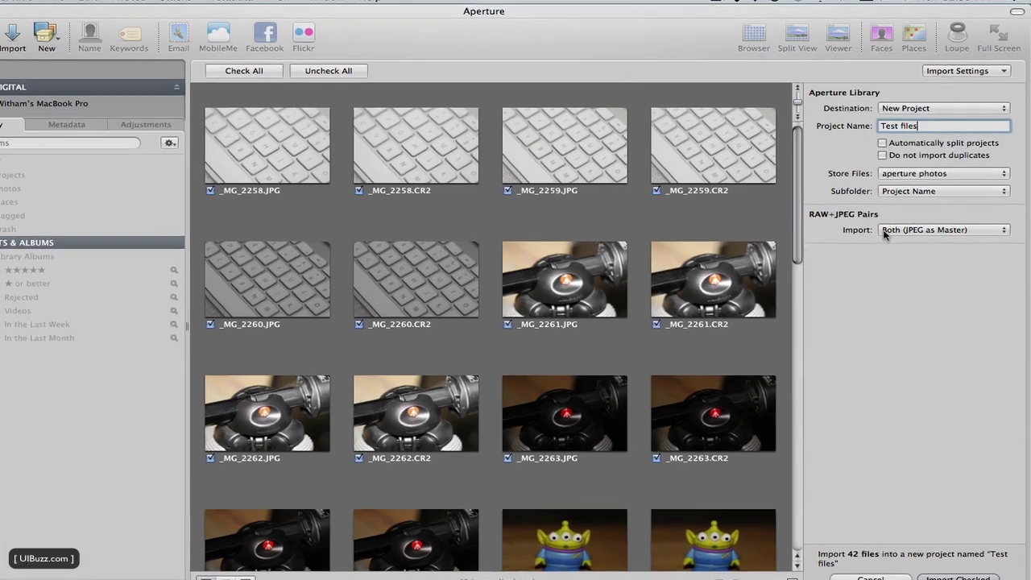
Set the RAW+JPEG Pairs import option to Both (RAW as Master)
left_click(885, 231)
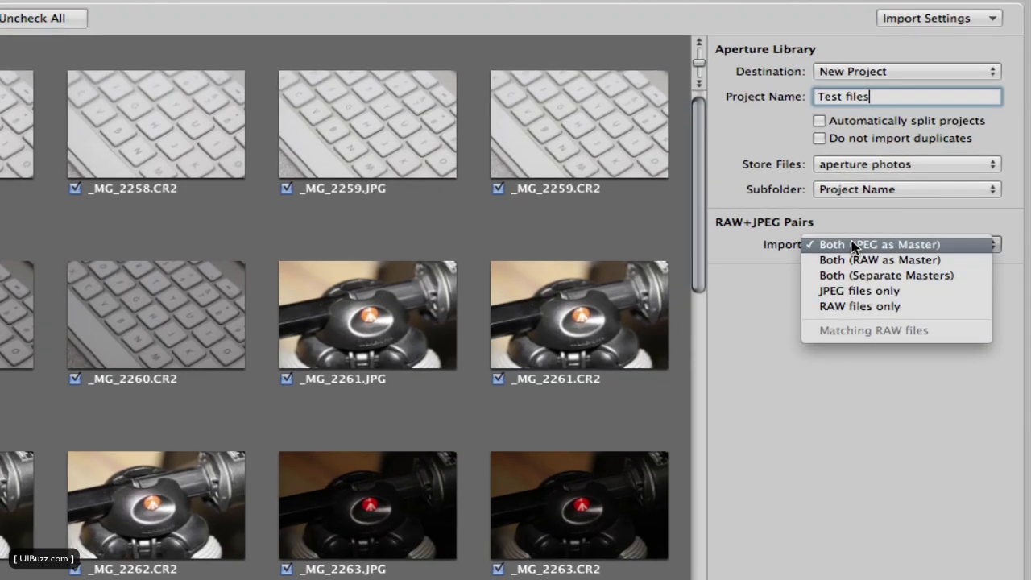
left_click(758, 222)
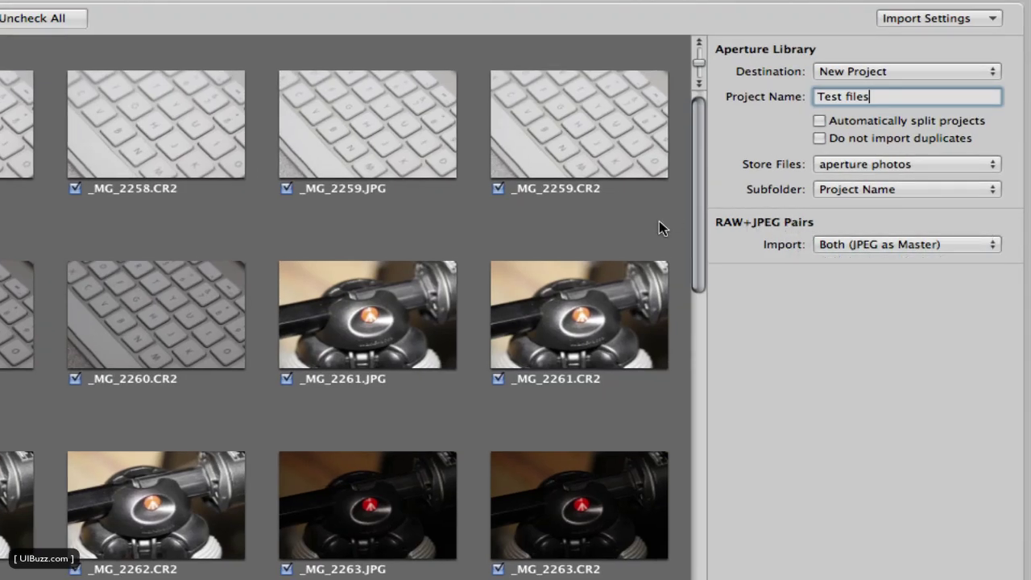
left_click(843, 246)
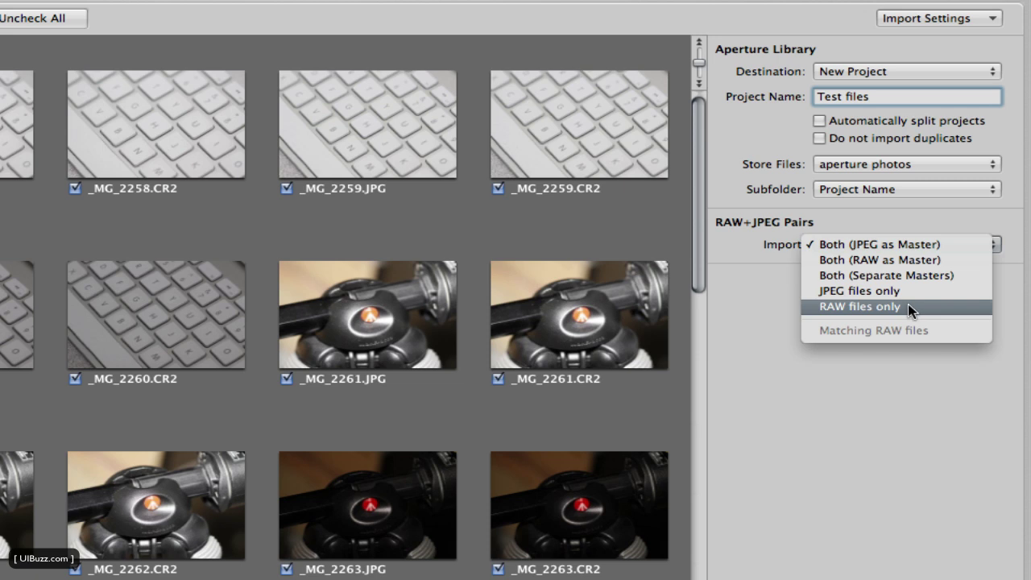
left_click(859, 261)
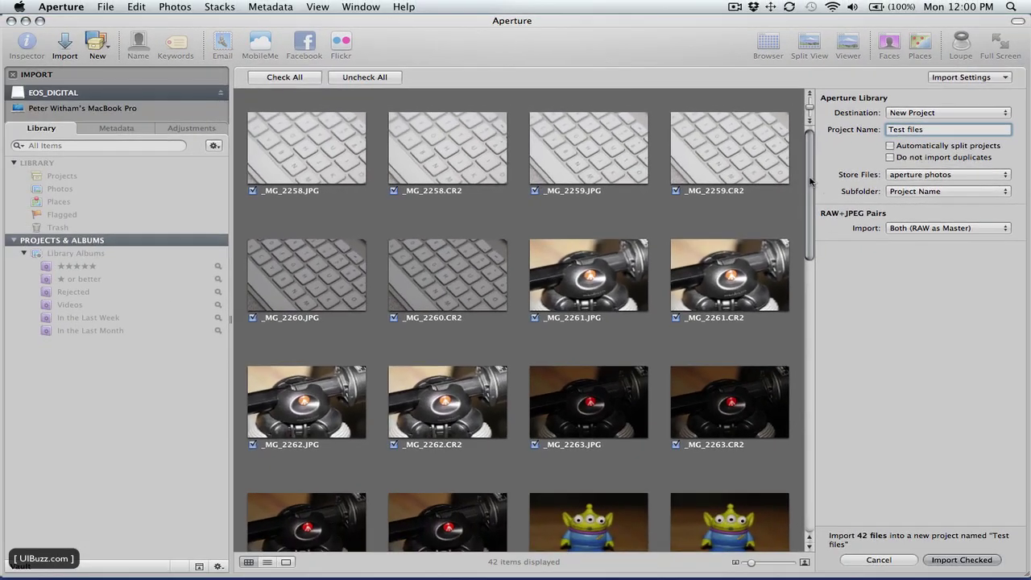
Try unchecking all photos and marking only _MG_2261.JPG, then recheck all 42 photos
mouse_move(810, 182)
left_mouse_down()
mouse_move(812, 251)
mouse_move(811, 191)
left_mouse_up()
left_click(362, 77)
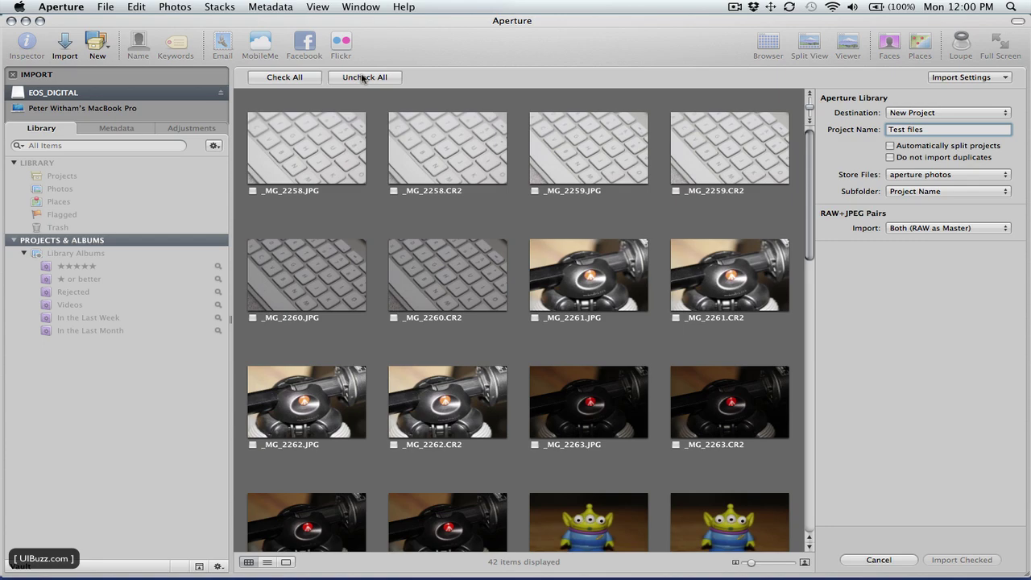
left_click(535, 317)
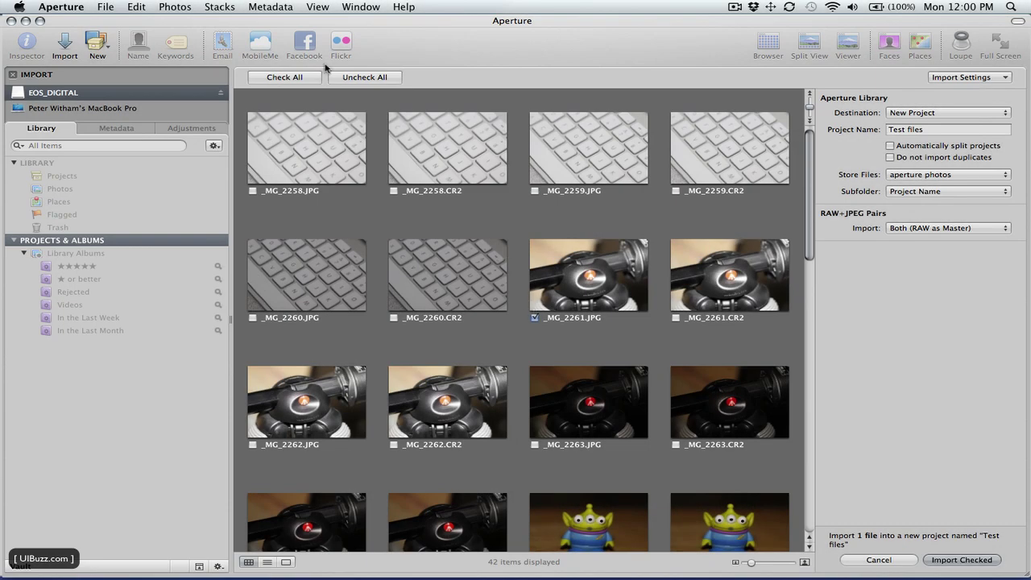
left_click(291, 78)
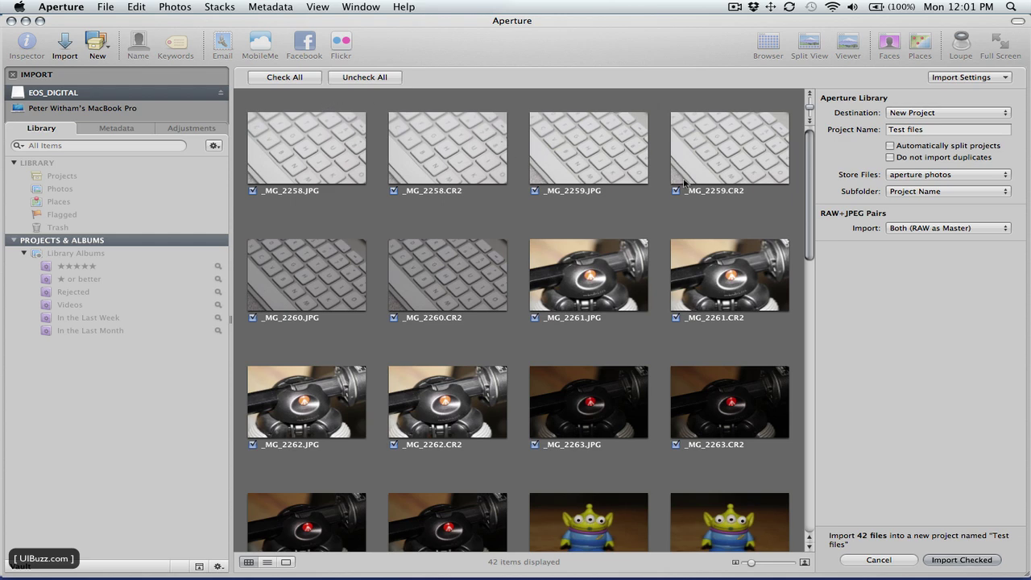
left_click_drag(810, 178, 810, 182)
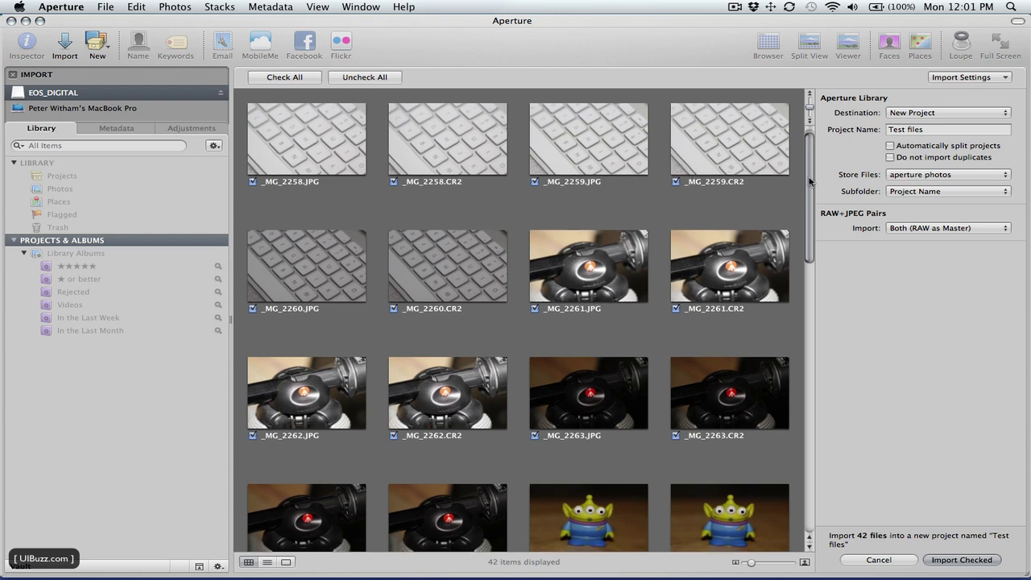
scroll(810, 181, "down", 3)
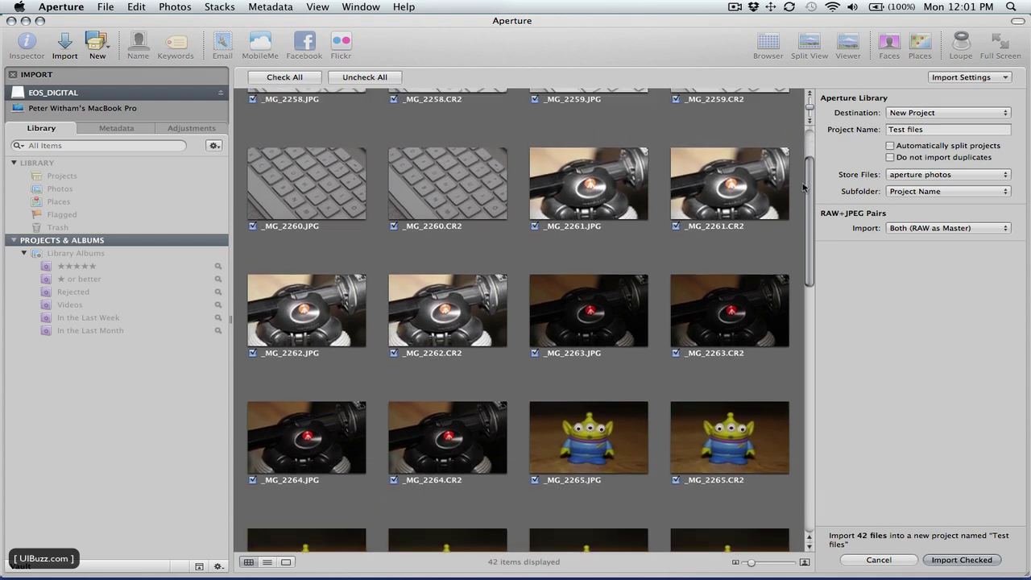
scroll(803, 187, "up", 3)
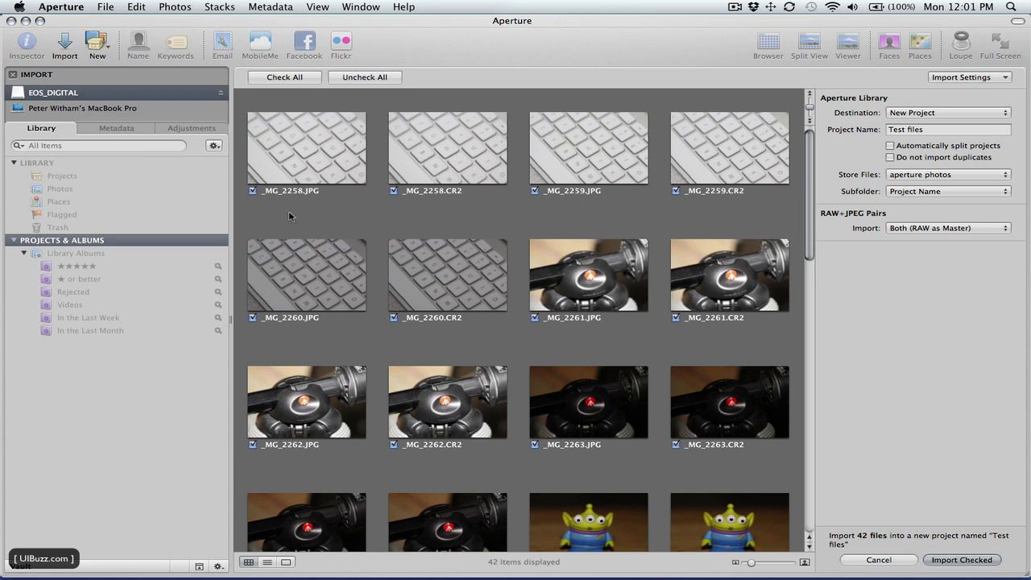
Uncheck _MG_2258.JPG, both _MG_2261 files, _MG_2275.CR2, and the _MG_2276 and _MG_2277 pairs
left_click(253, 191)
left_click_drag(810, 170, 809, 198)
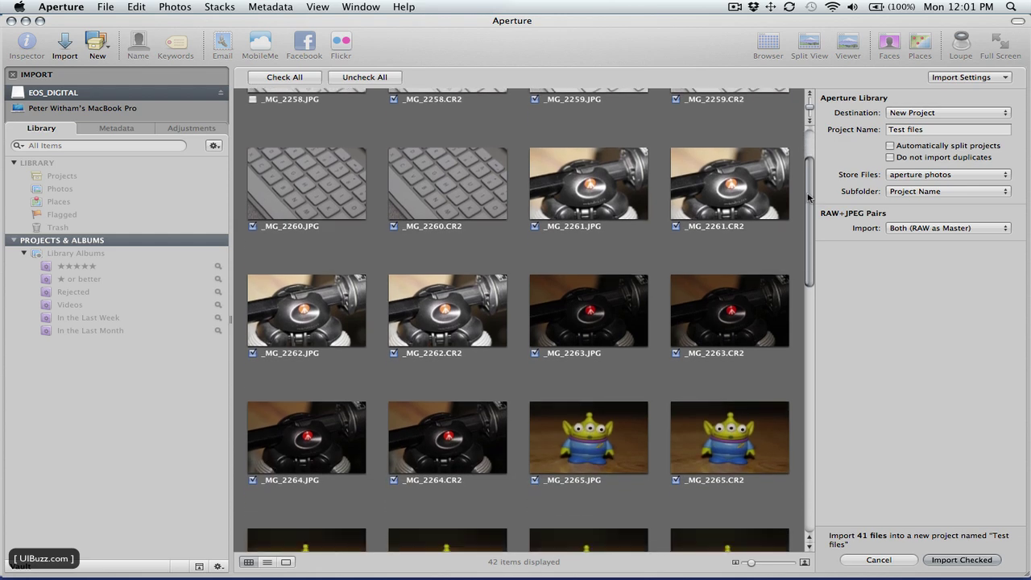
left_click(535, 227)
left_click(676, 227)
left_click_drag(809, 224, 810, 263)
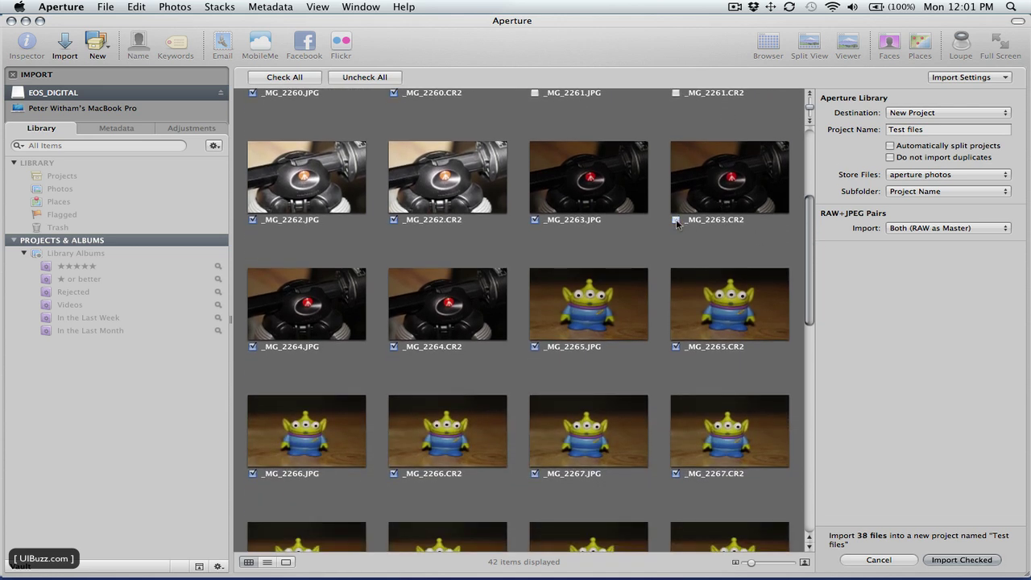
left_click_drag(810, 245, 807, 404)
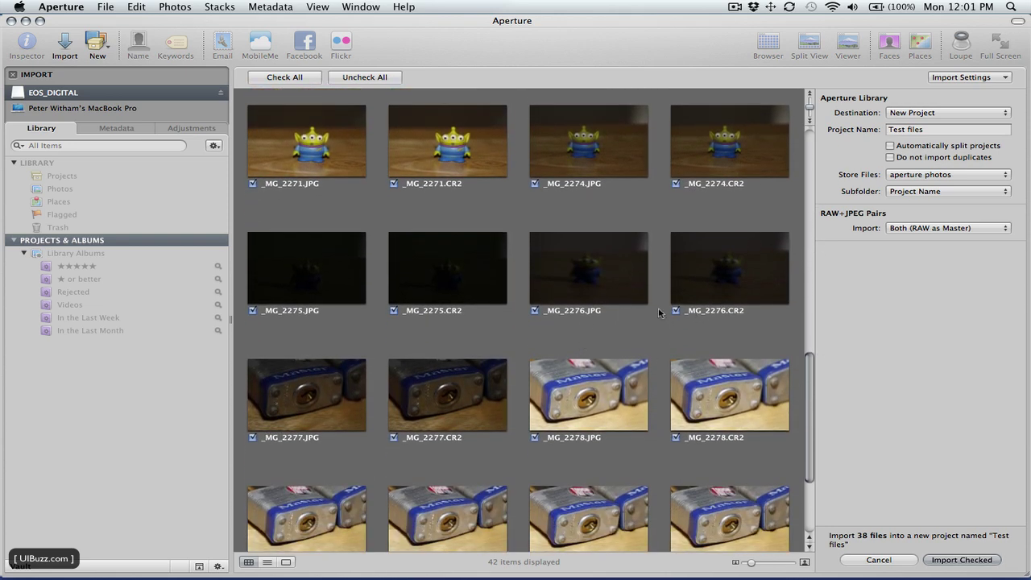
left_click(535, 310)
left_click(675, 310)
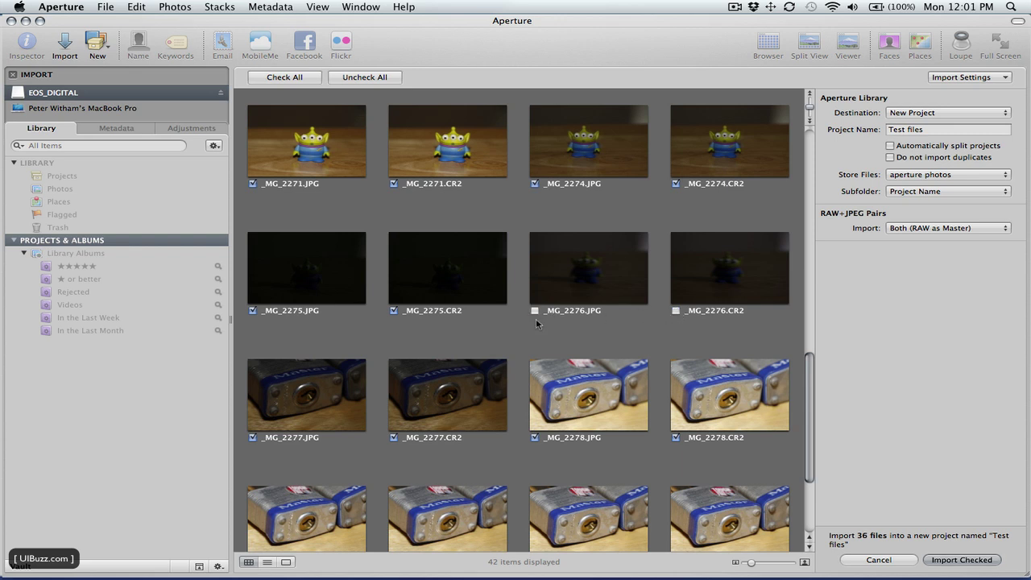
left_click(395, 311)
left_click(253, 437)
left_click(396, 437)
left_click_drag(810, 384, 807, 430)
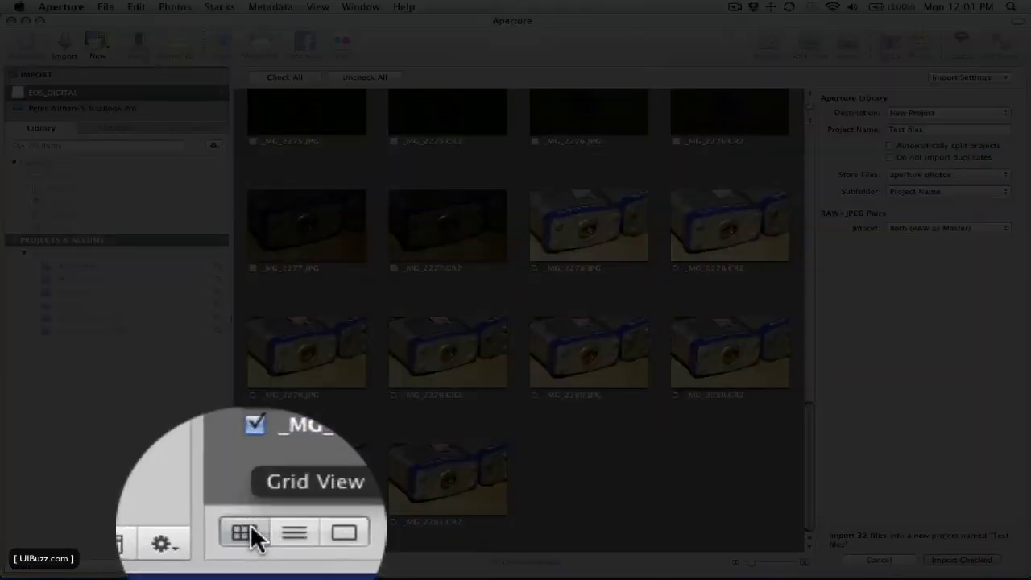
Show the import files in List View with wider File Type and Lens columns, then switch to Viewer
left_click(250, 536)
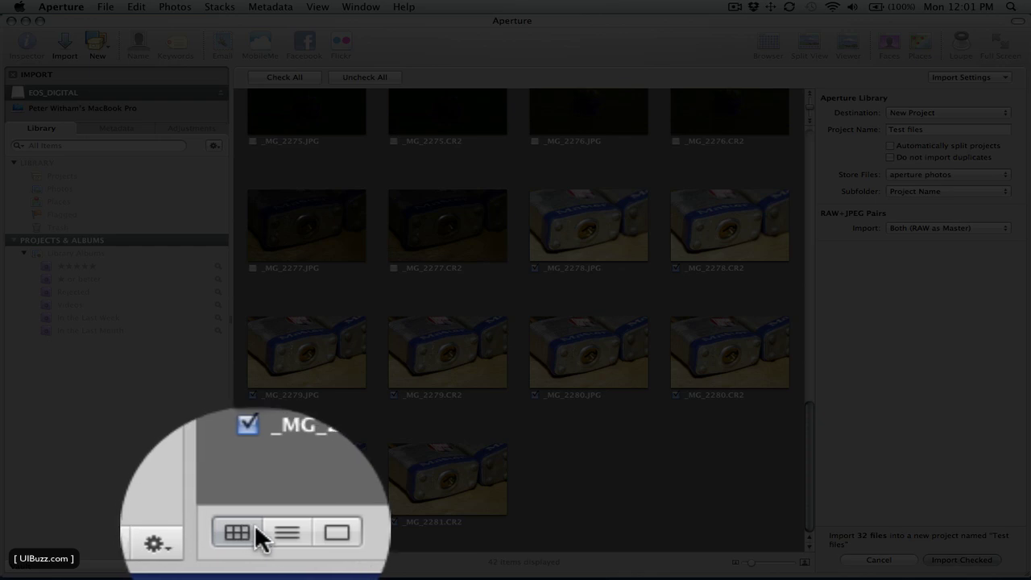
left_click(264, 530)
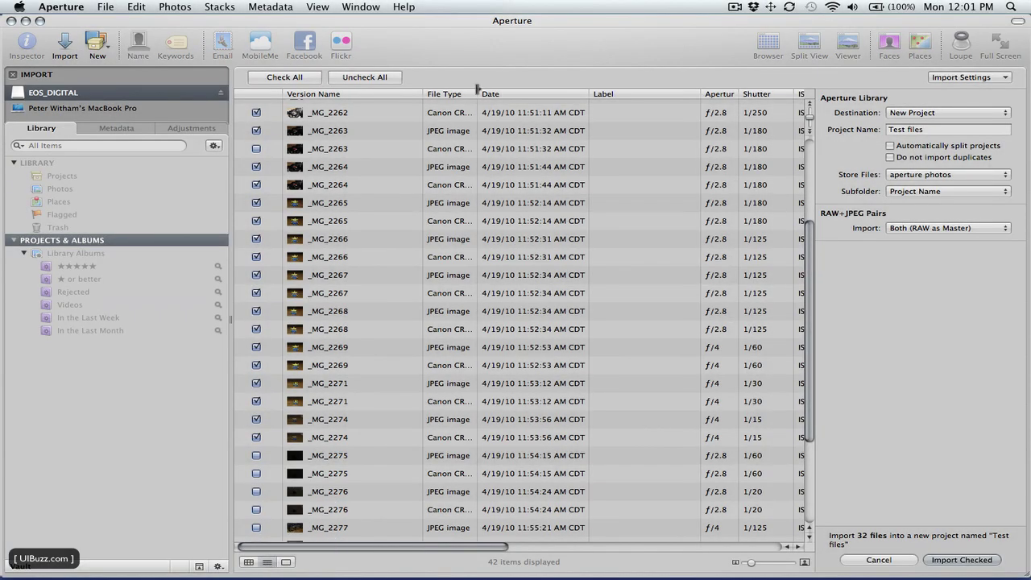
left_click_drag(476, 89, 533, 87)
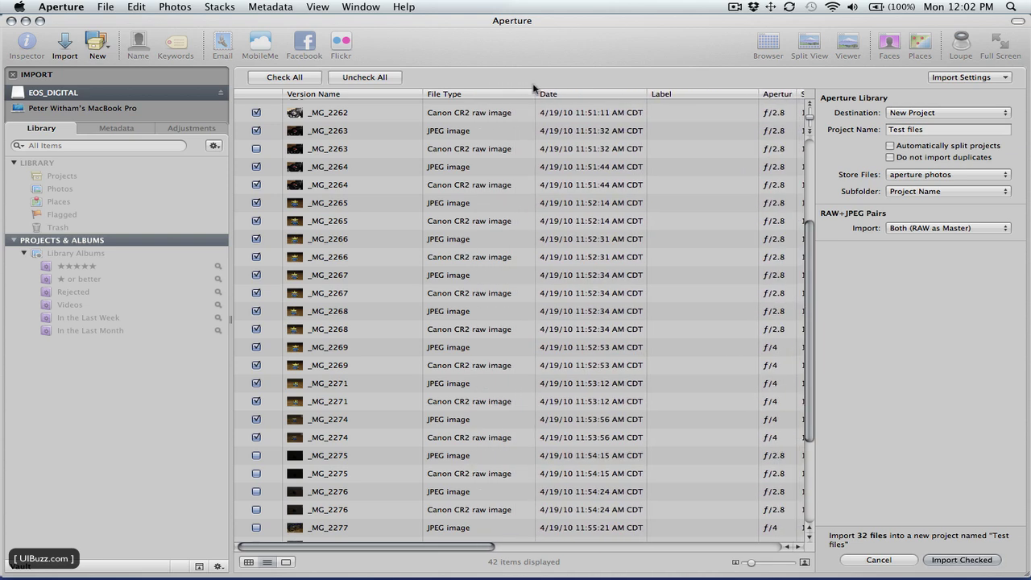
left_click_drag(362, 550, 458, 554)
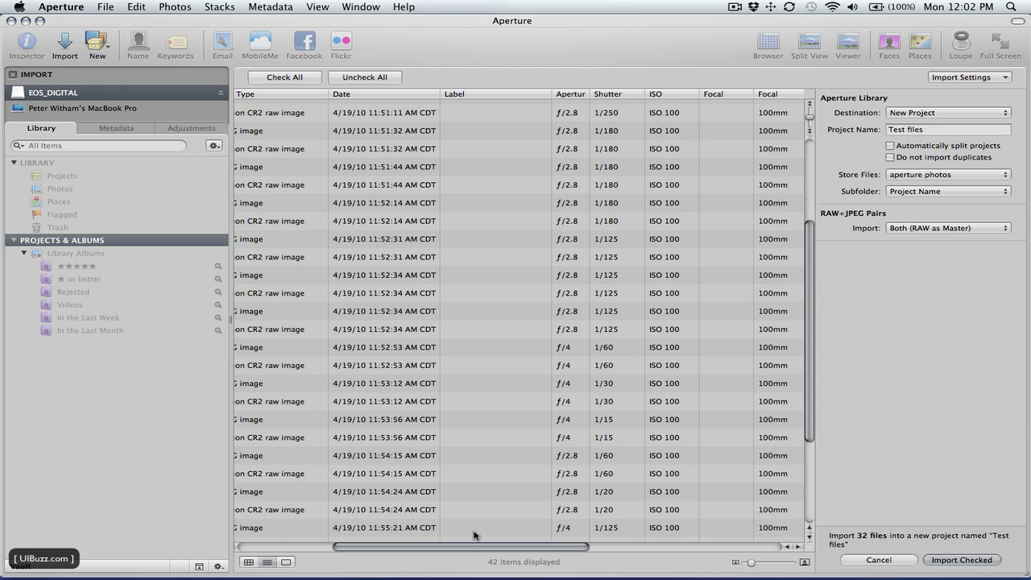
left_click_drag(473, 547, 671, 545)
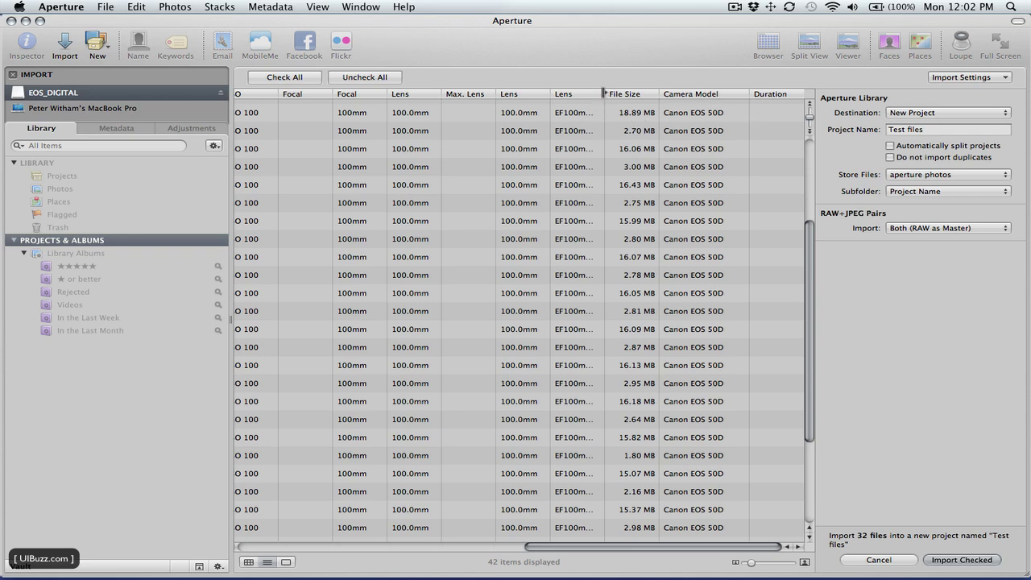
left_click_drag(604, 93, 665, 88)
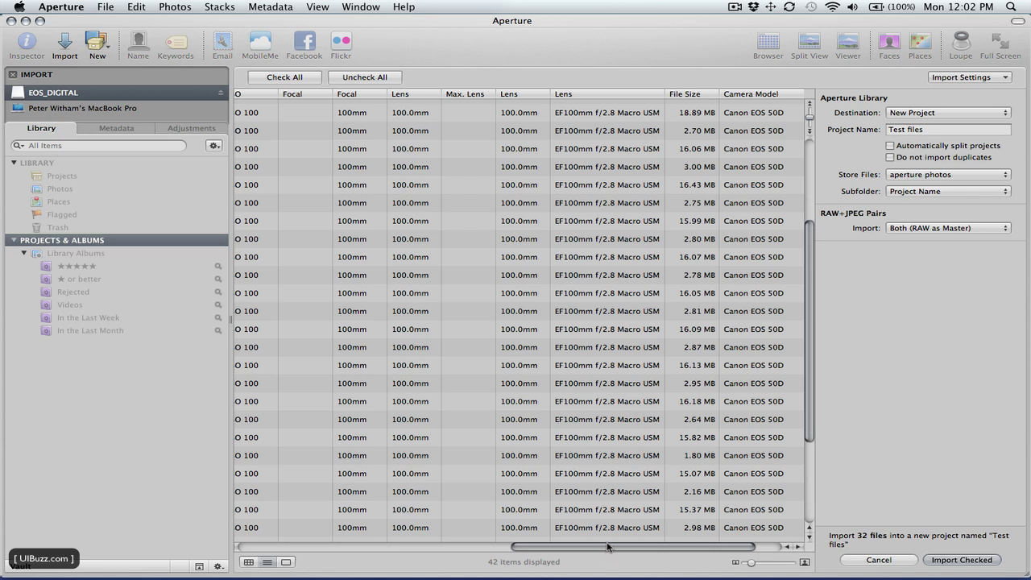
left_click(286, 562)
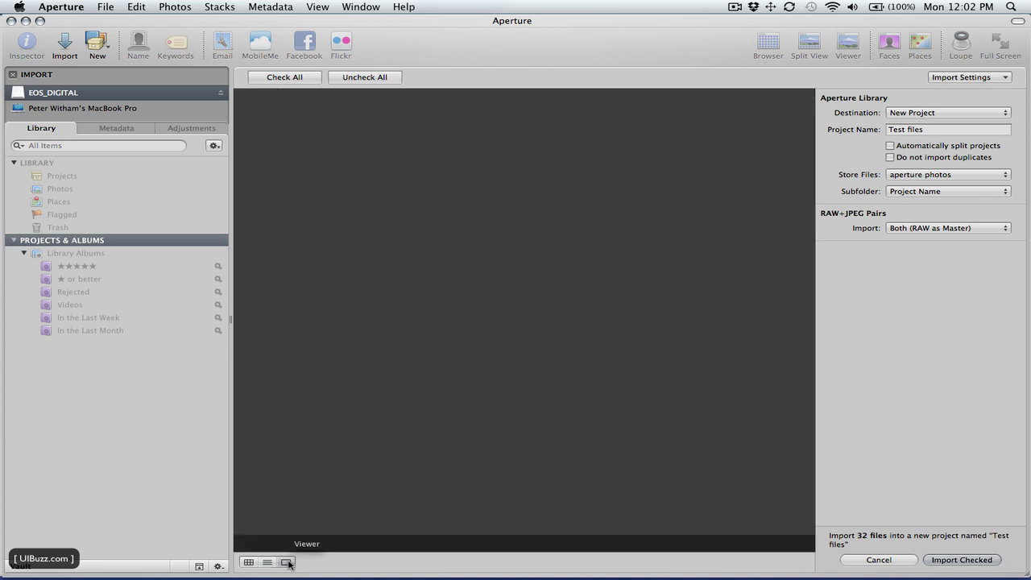
Switch back to Grid View at the top of the thumbnails and confirm the 'Test files' project name
left_click(249, 562)
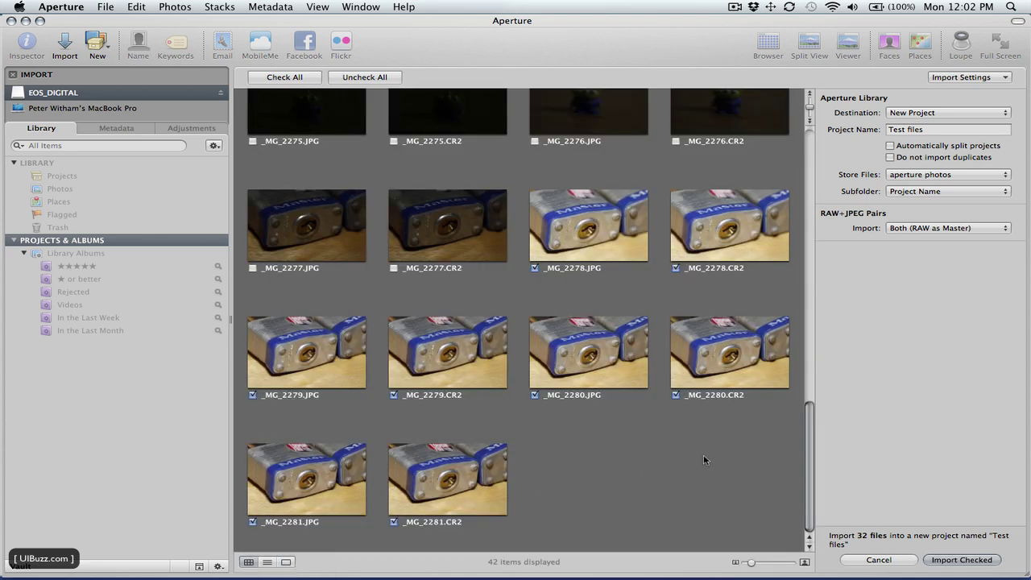
scroll(710, 466, "up", 10)
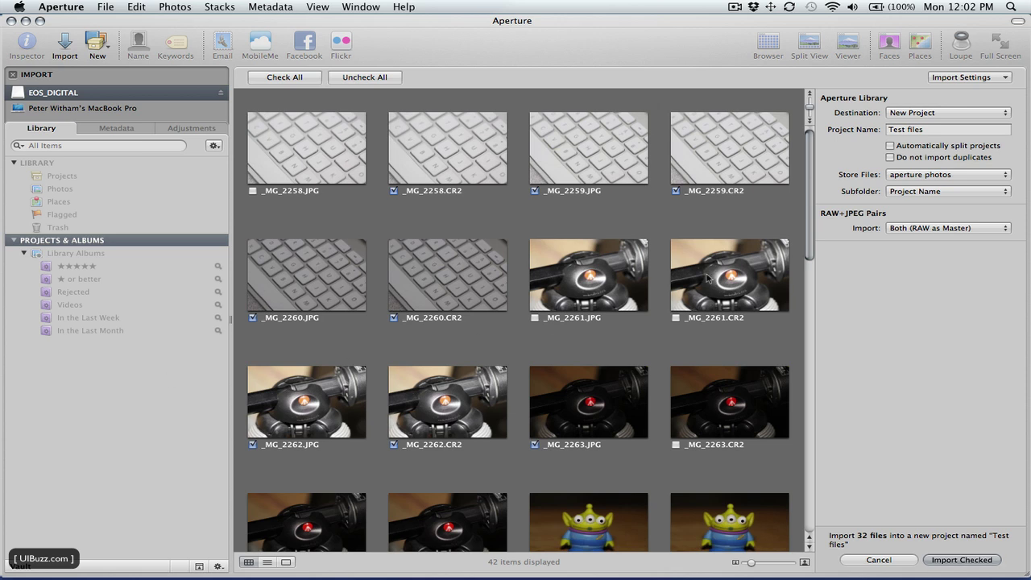
left_click(933, 129)
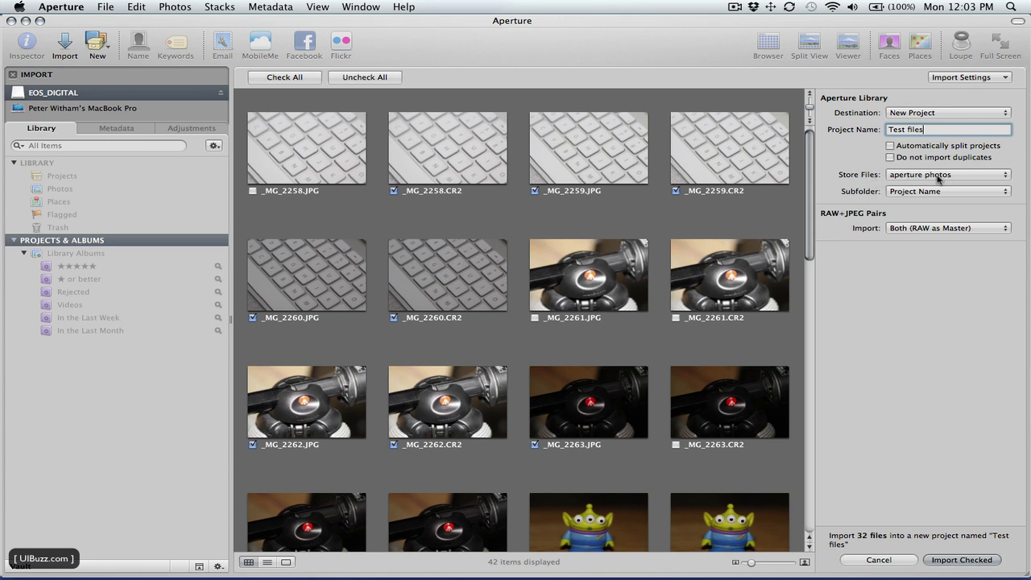
Import the 32 checked files into Test files, then eject the memory card
left_click(950, 563)
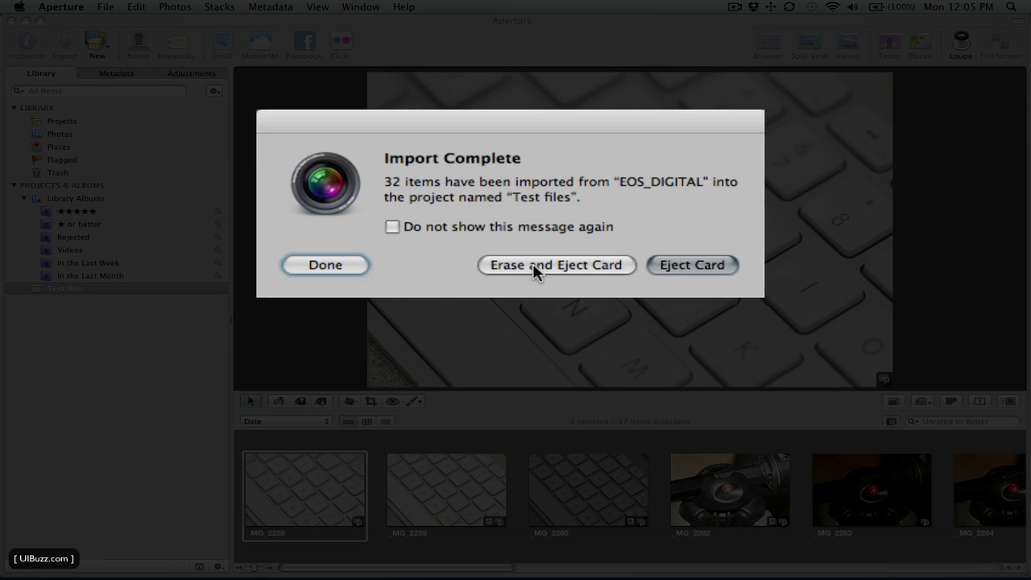
left_click(693, 268)
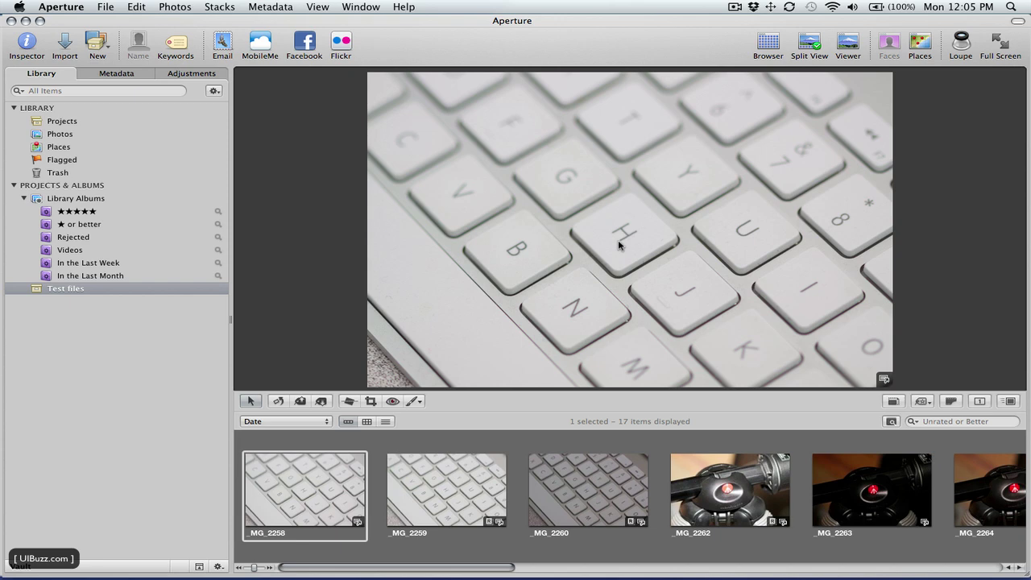
Open the Desktop's aperture photos/Test files folder to confirm the 32 CR2 and JPG files, then close it
key("F11")
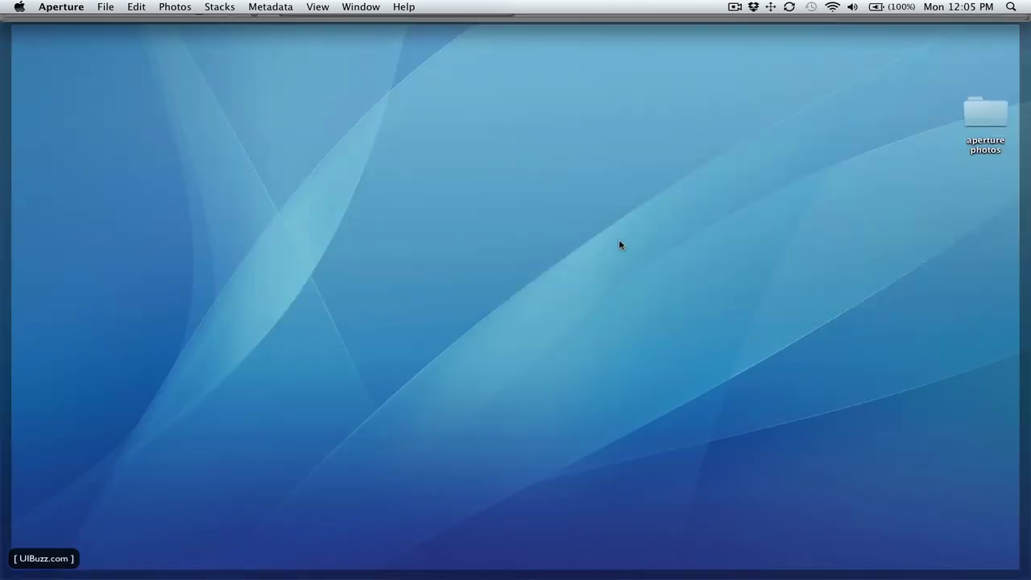
double_click(982, 108)
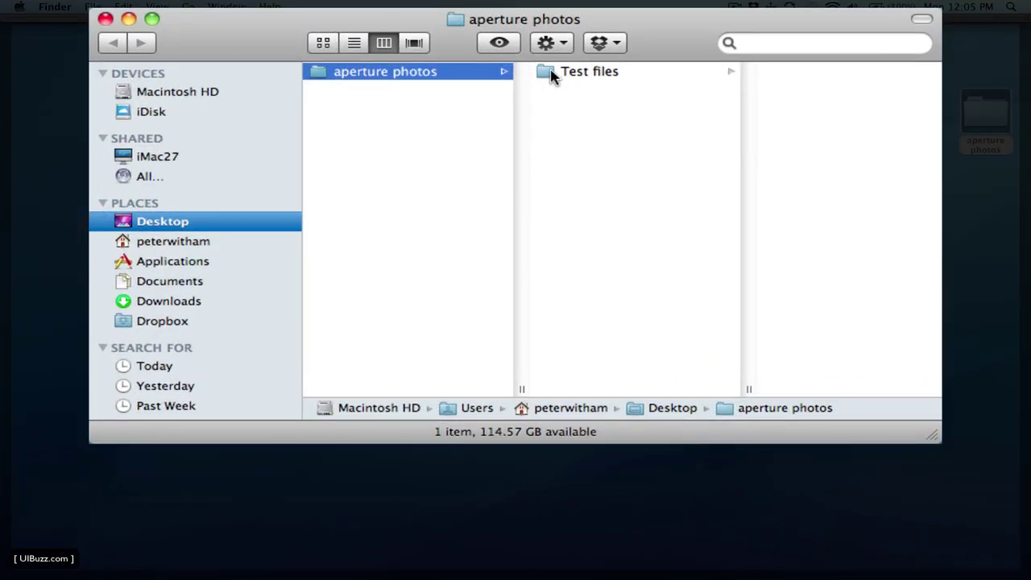
left_click(551, 74)
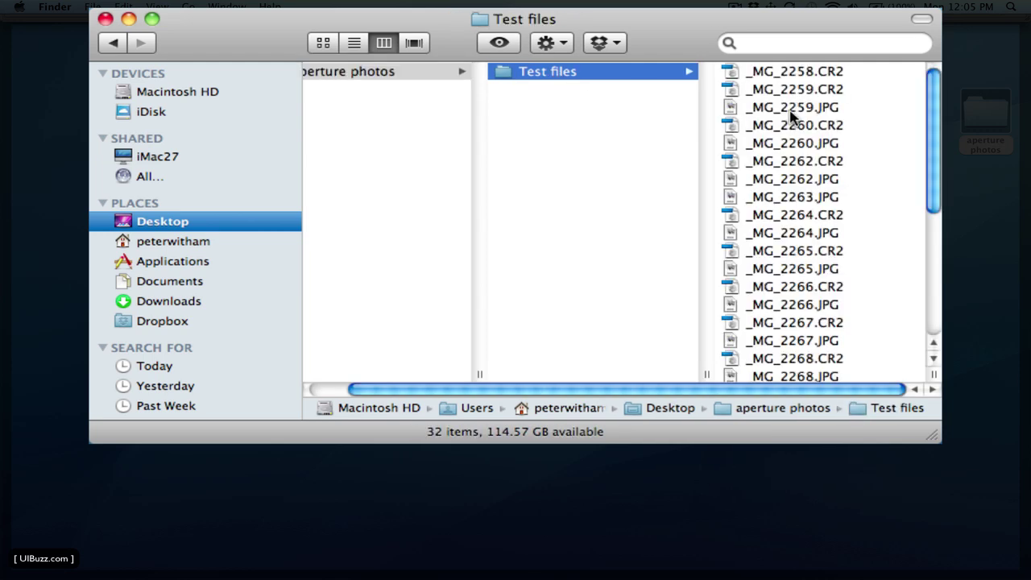
left_click_drag(934, 134, 923, 253)
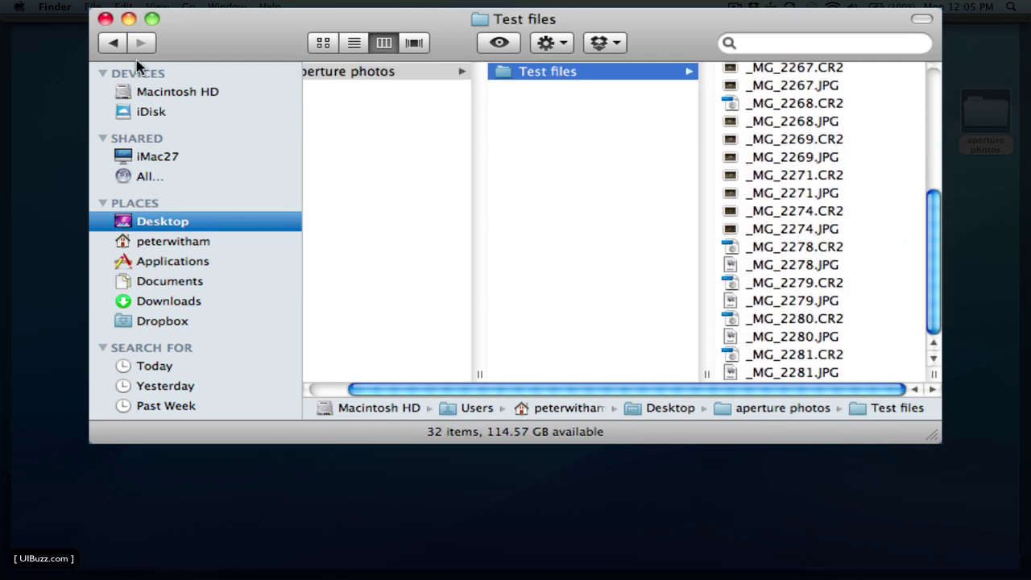
left_click(105, 20)
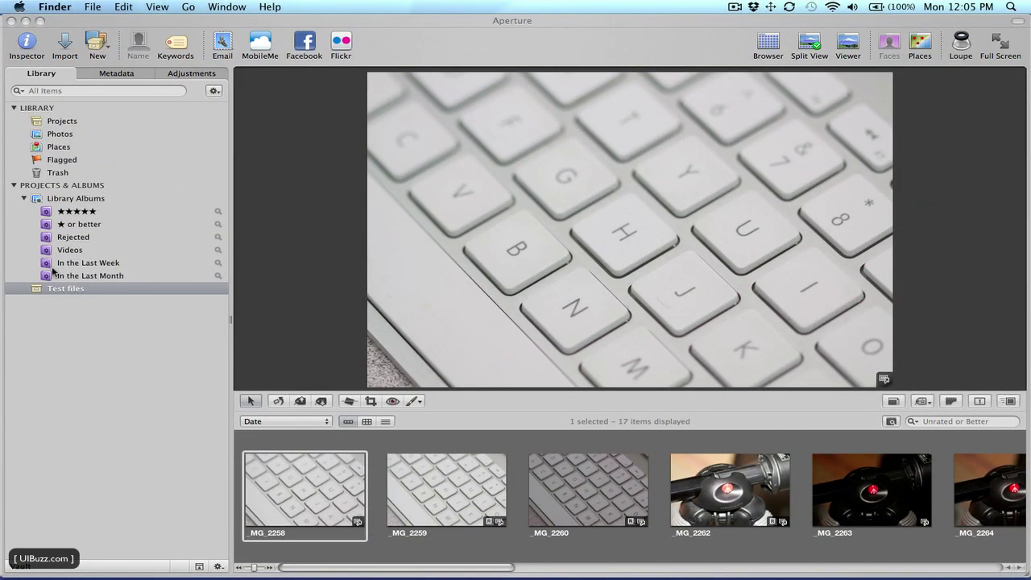
Return to Aperture and view the library's Projects, showing 'Test files' with 17 items
left_click(40, 292)
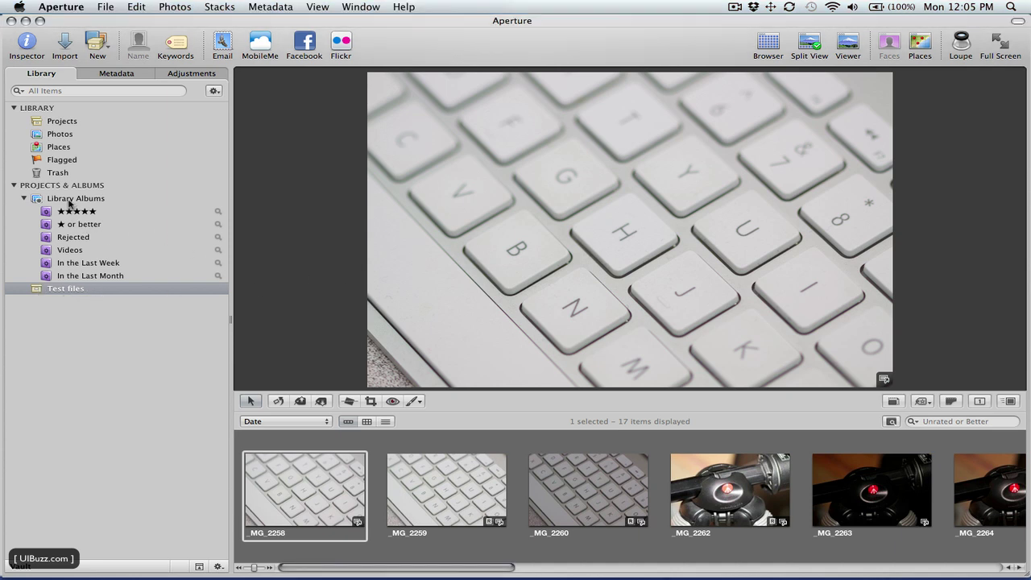
left_click(53, 123)
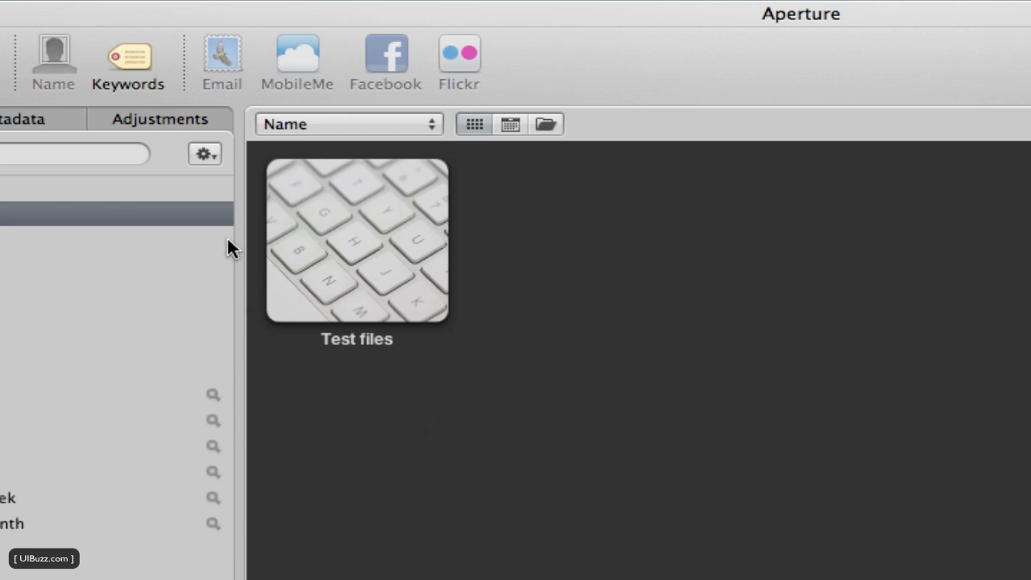
mouse_move(270, 227)
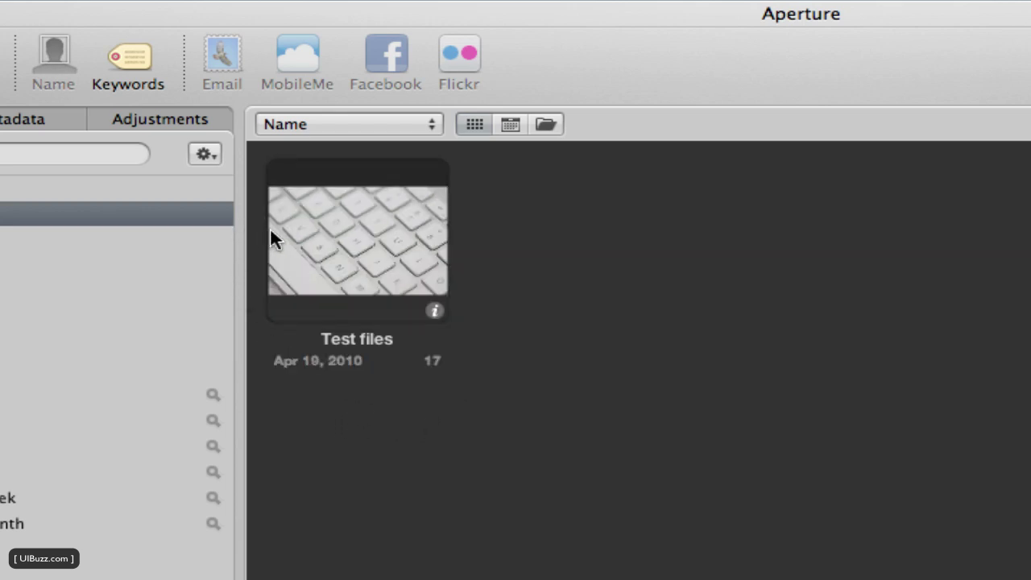